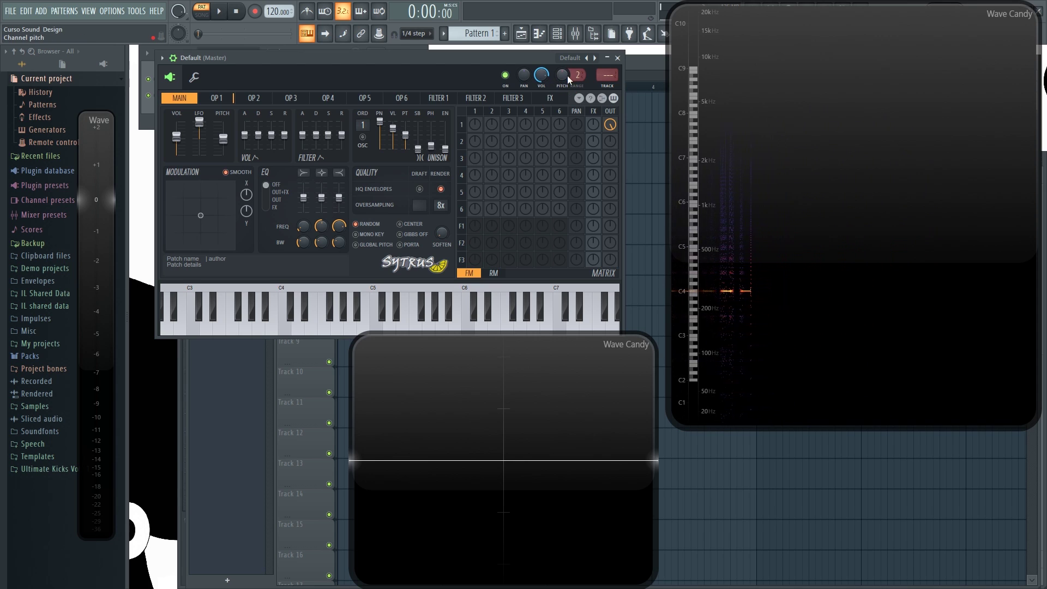
Step: Sweep the channel pitch back and forth around the held note, and play C4, C5 and C4 for comparison
mouse_move(567, 75)
mouse_down()
mouse_move(567, 63)
mouse_move(567, 85)
mouse_move(567, 57)
mouse_move(560, 72)
mouse_up()
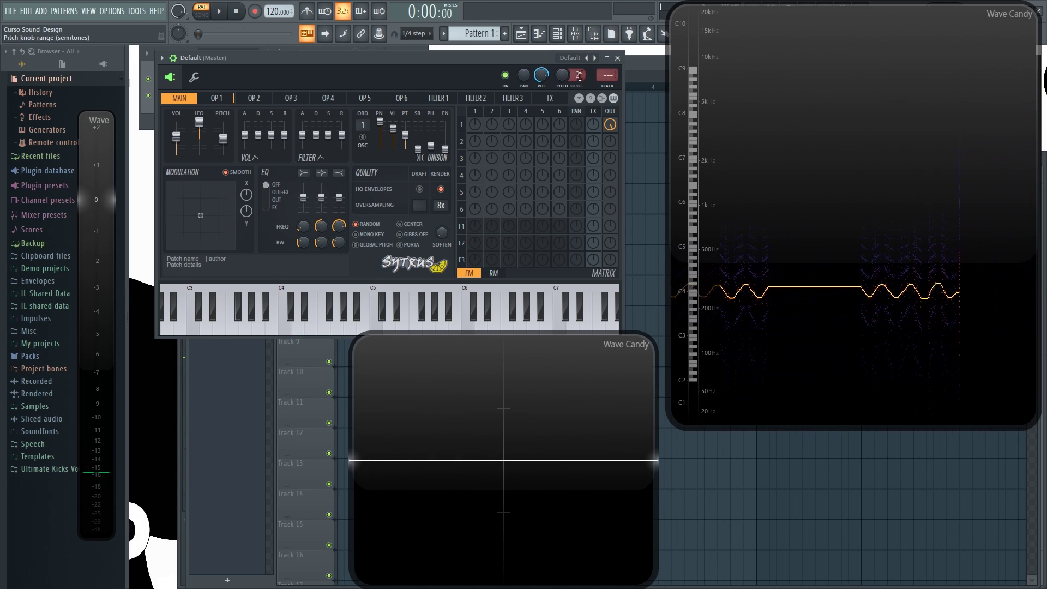
drag(457, 55, 459, 50)
key(z)
key(q)
key(z)
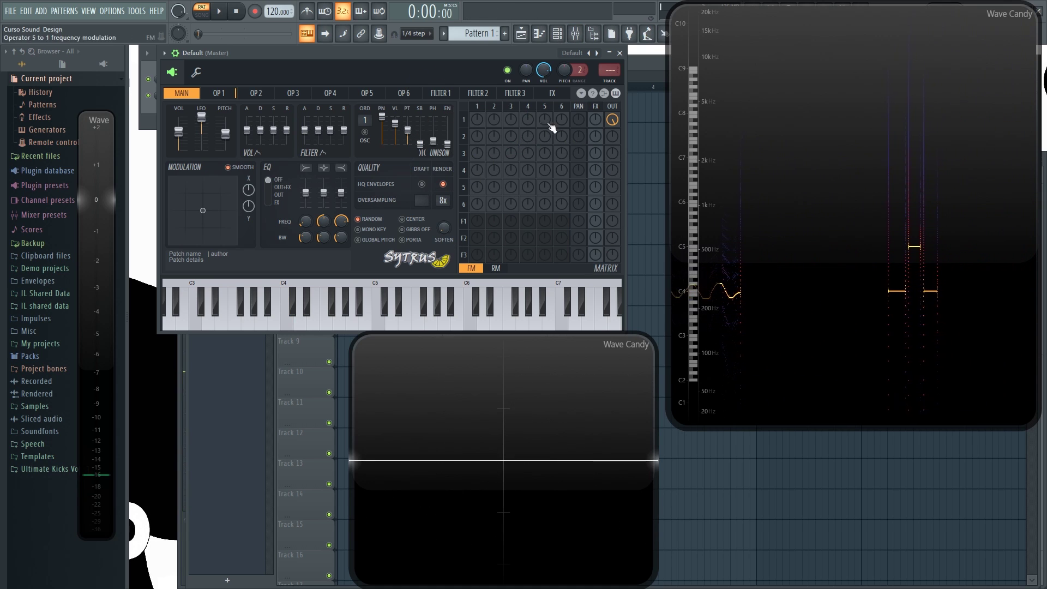
Step: Set operator 2 to a 1.00 Hz frequency offset and 0.0000 ratio, raise its frequency modulation of operator 1, and play C4
click(219, 94)
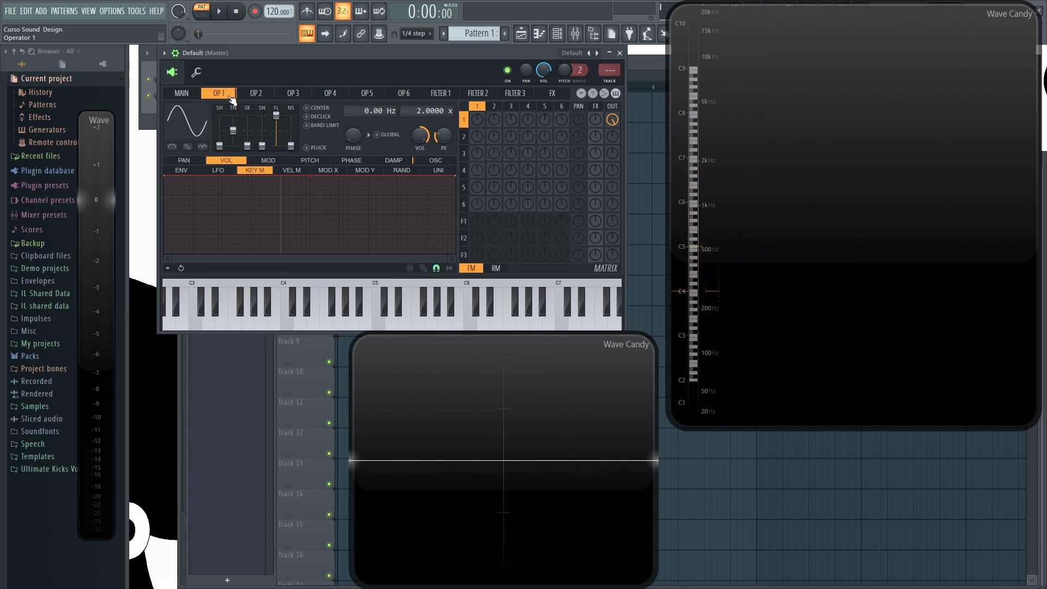
key(z)
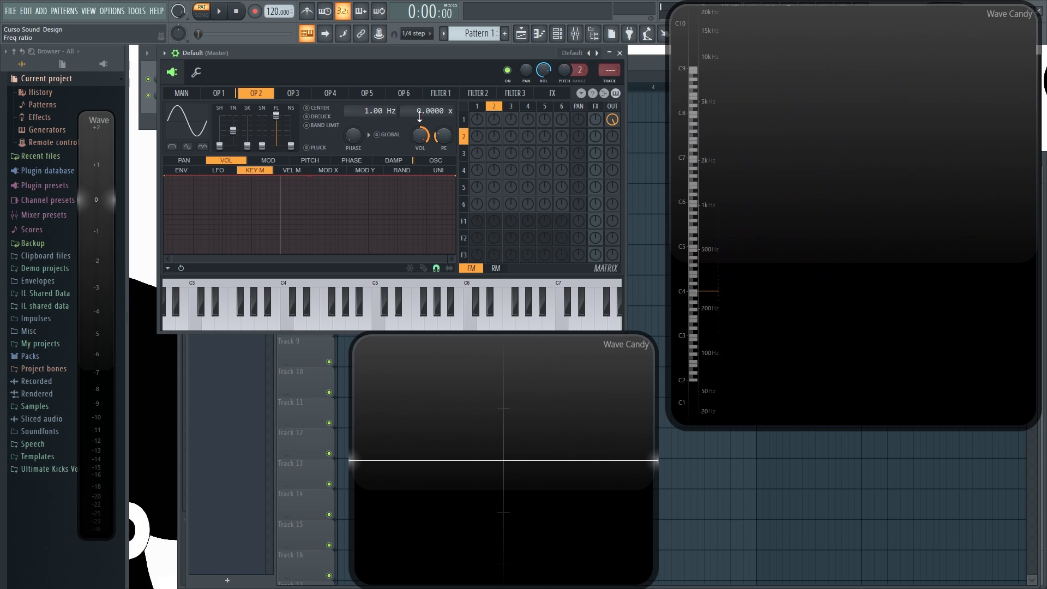
key(q)
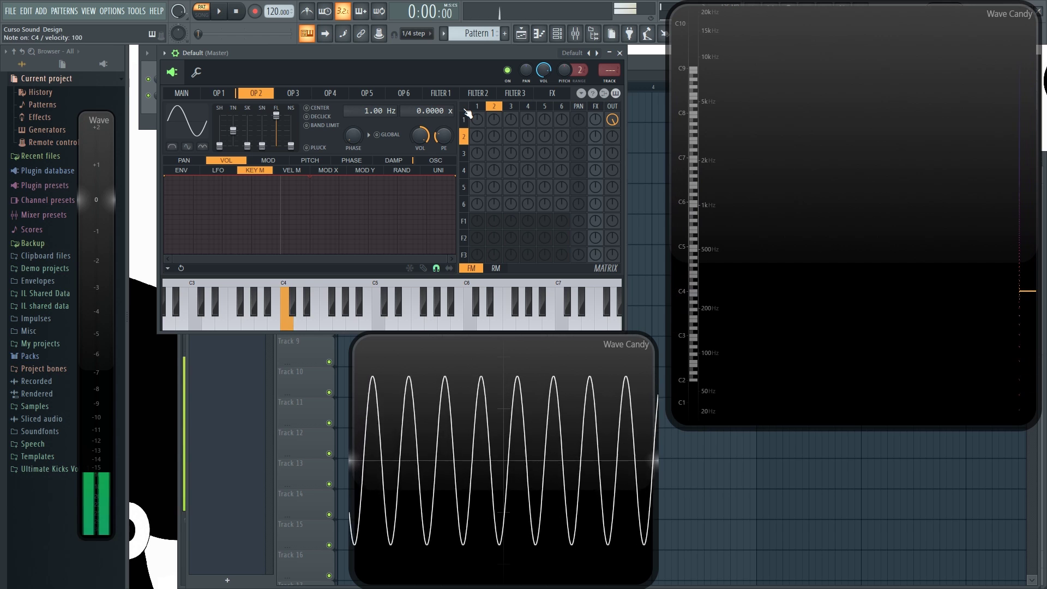
drag(496, 122, 495, 99)
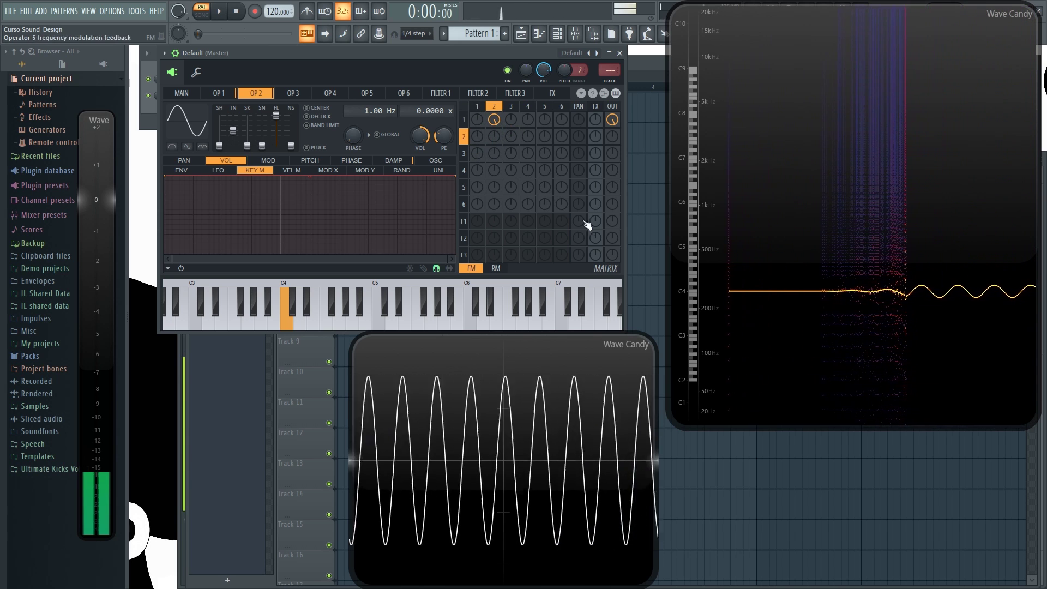
mouse_move(923, 284)
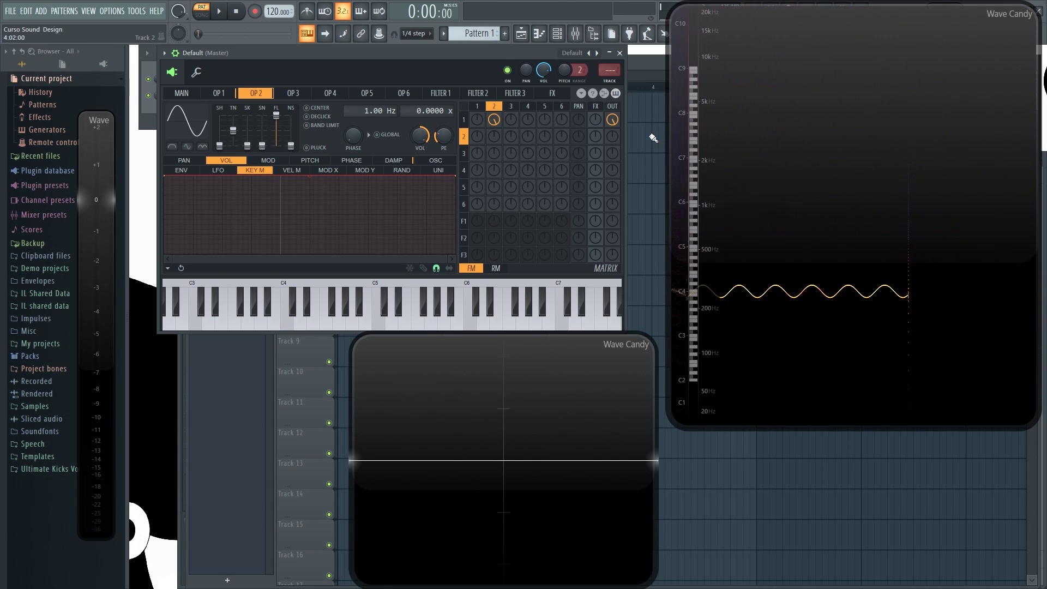
key(q)
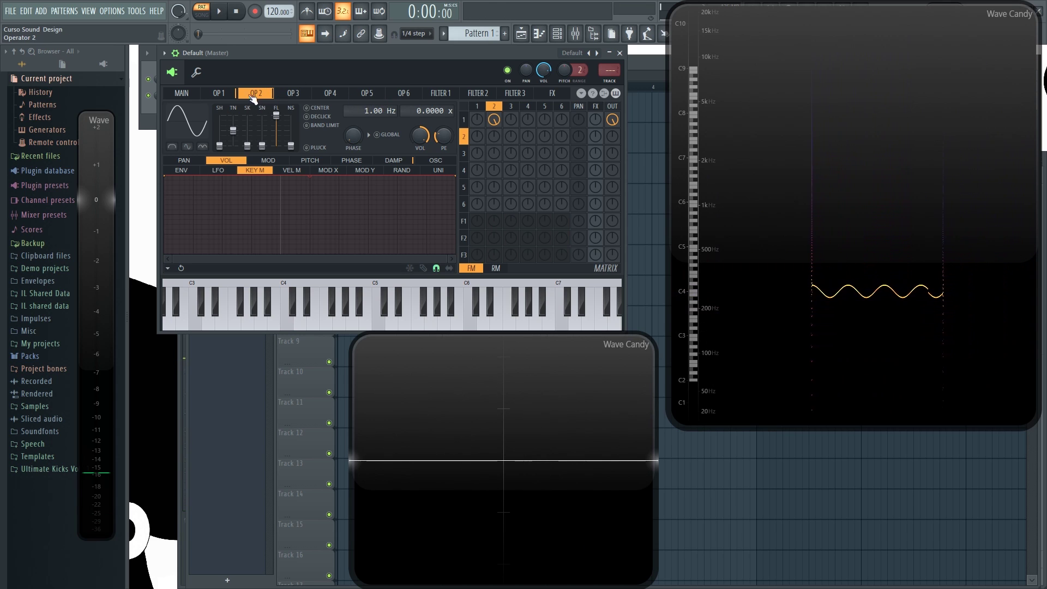
Step: Try operator 2 frequency offsets of 2.00 Hz and 4.00 Hz, playing C4 to hear each vibrato
key(q)
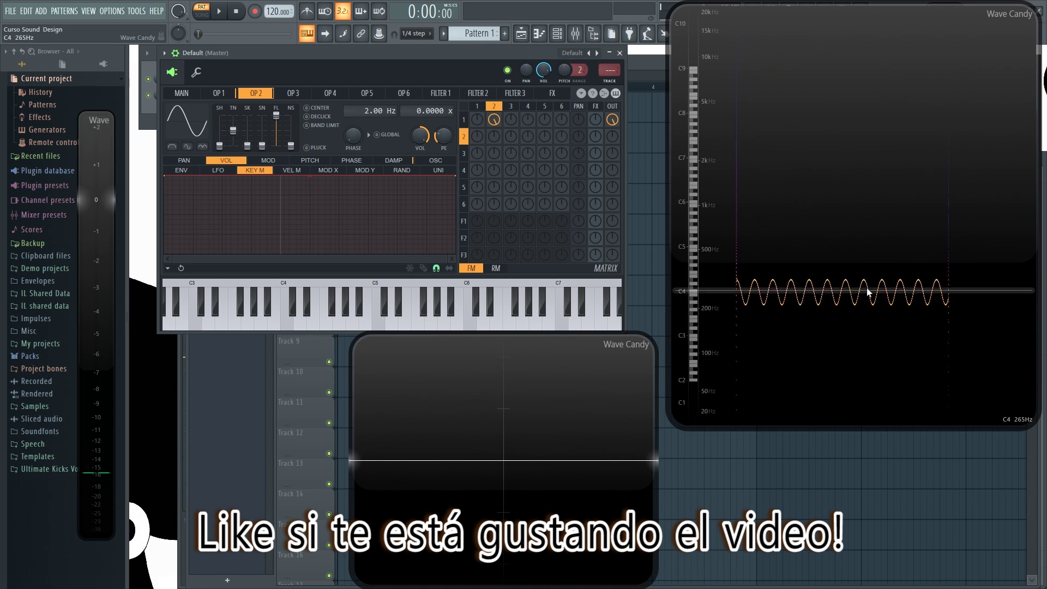
key(q)
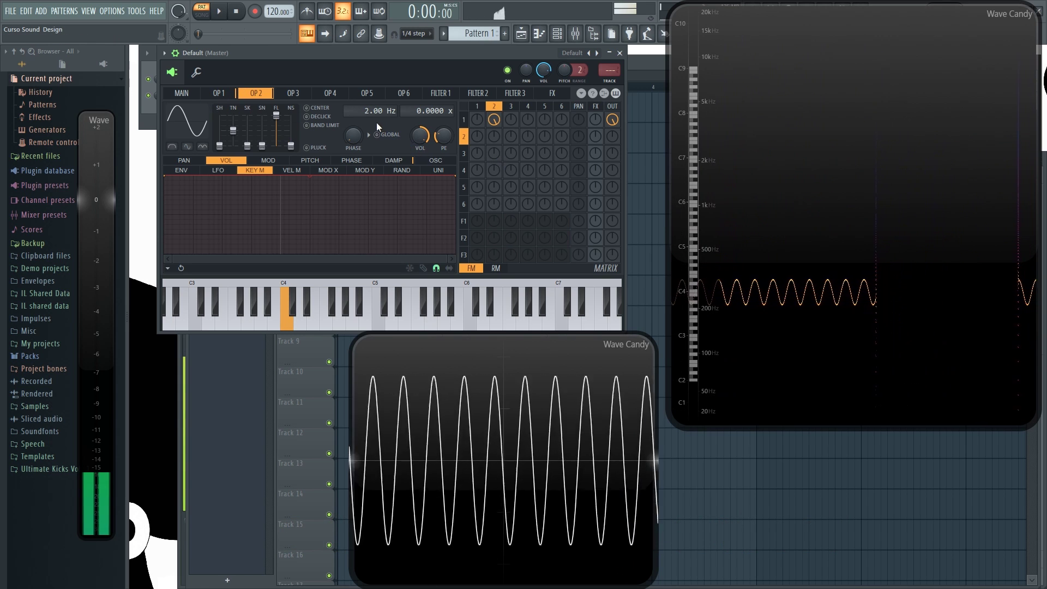
drag(369, 112, 367, 111)
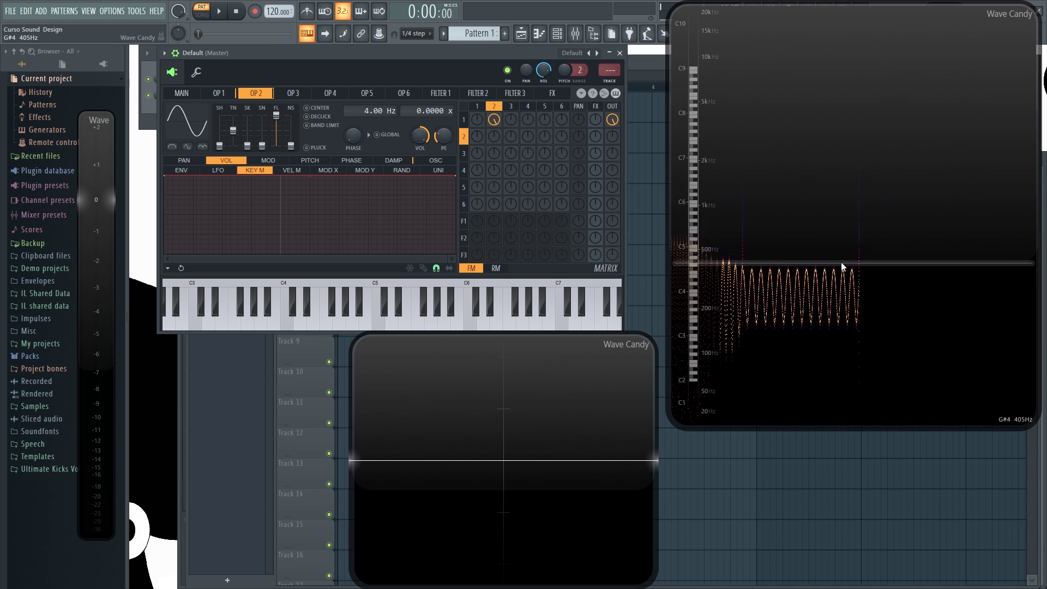
key(z)
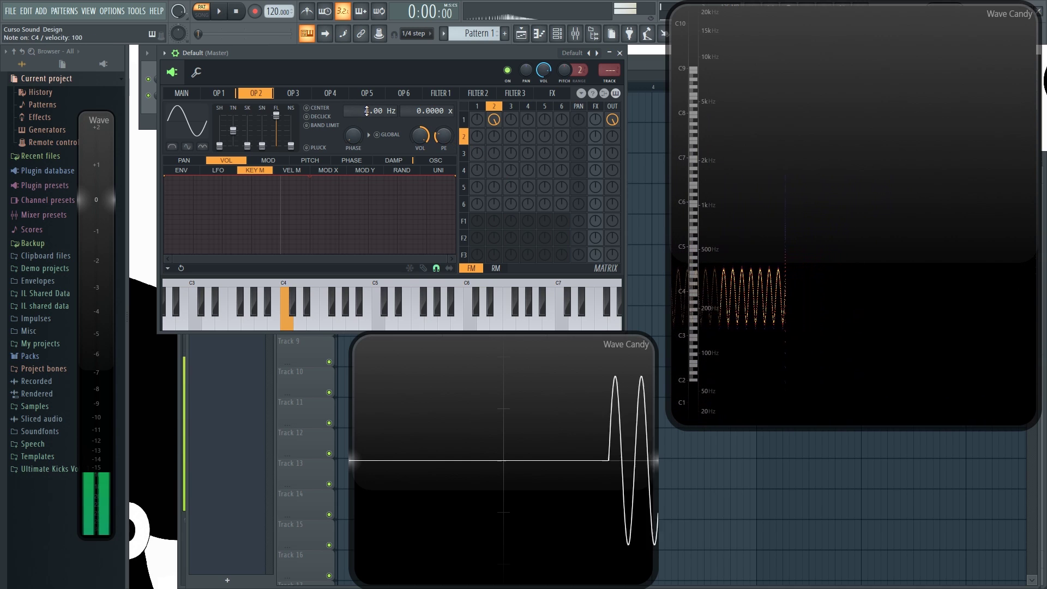
Step: Try an 8.00 Hz frequency offset on operator 2, playing C4 and C5 to compare
drag(367, 111, 367, 107)
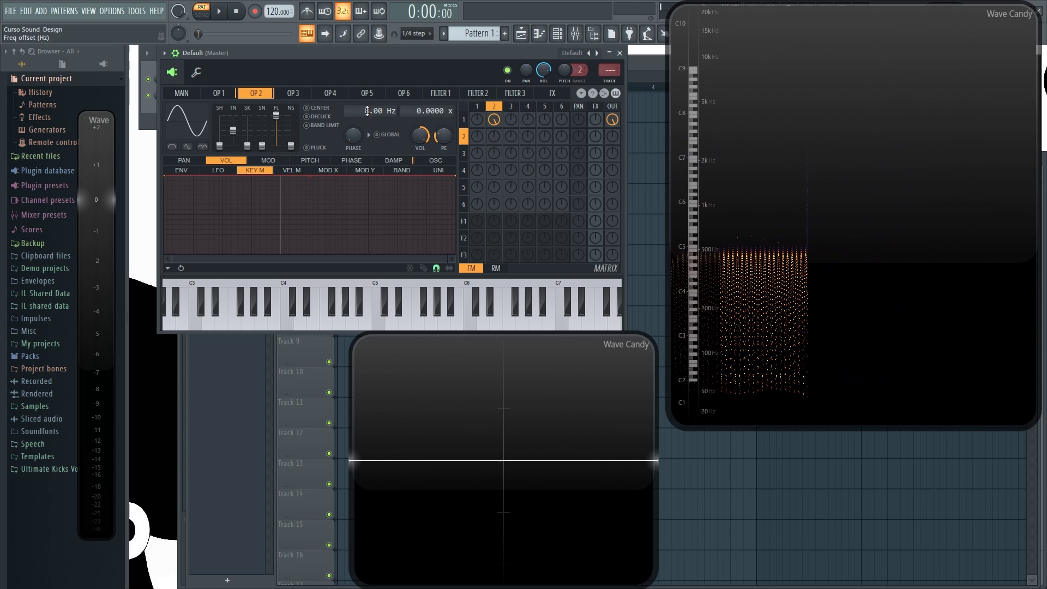
key(z)
key(q)
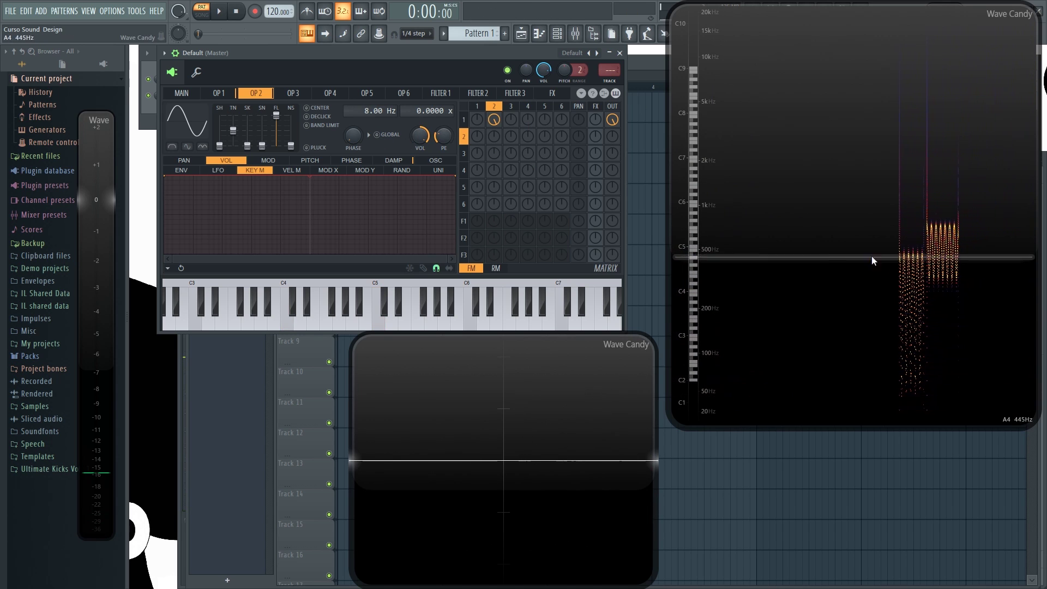
key(z)
Step: Set operator 2 to a 0.00 Hz frequency offset and 1.0000 ratio, and audition the sound at several keyboard notes
drag(368, 111, 367, 132)
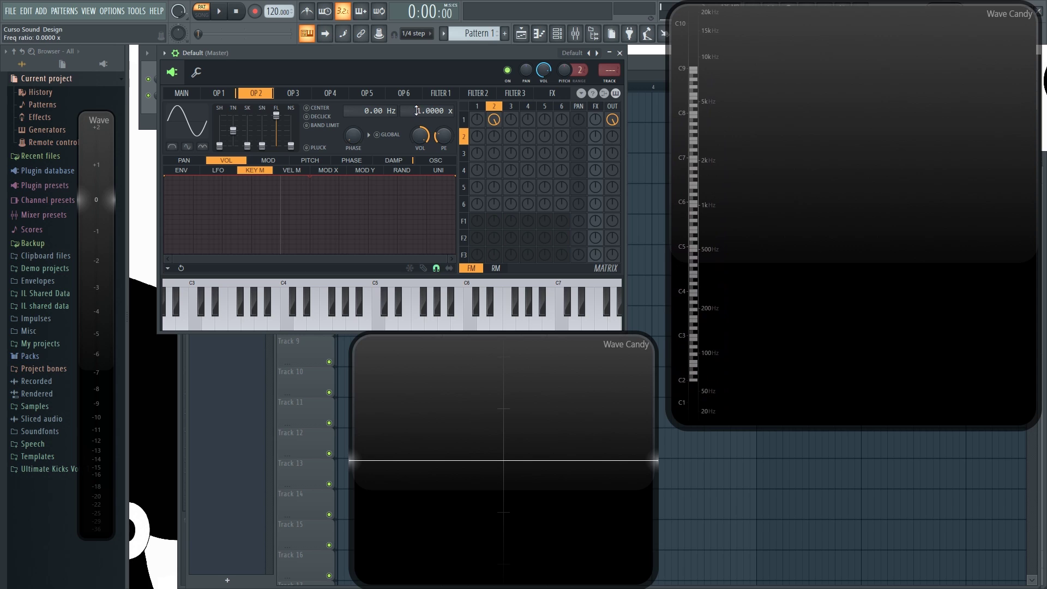
key(z)
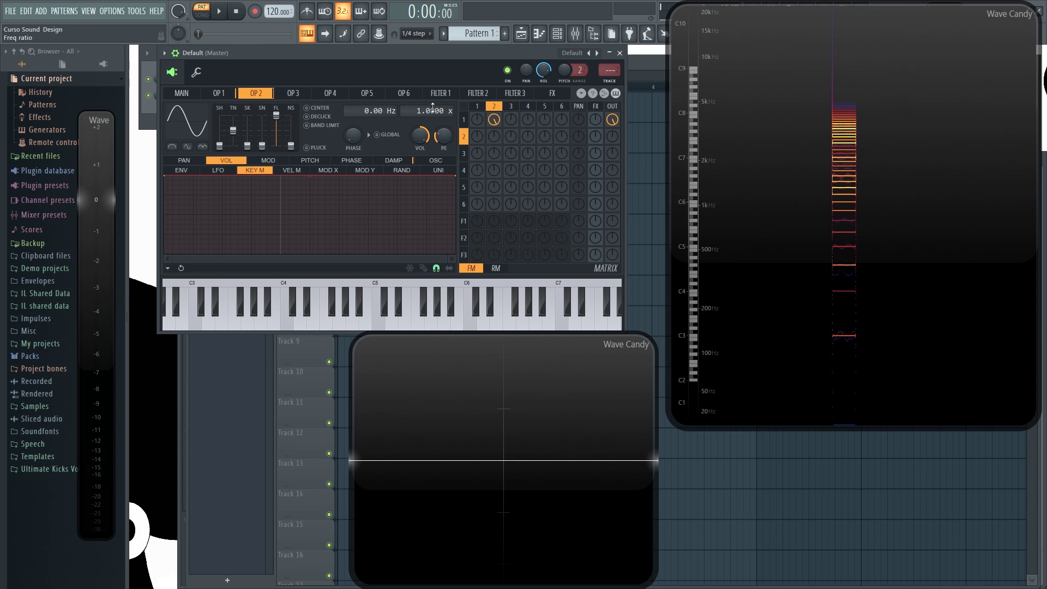
click(198, 321)
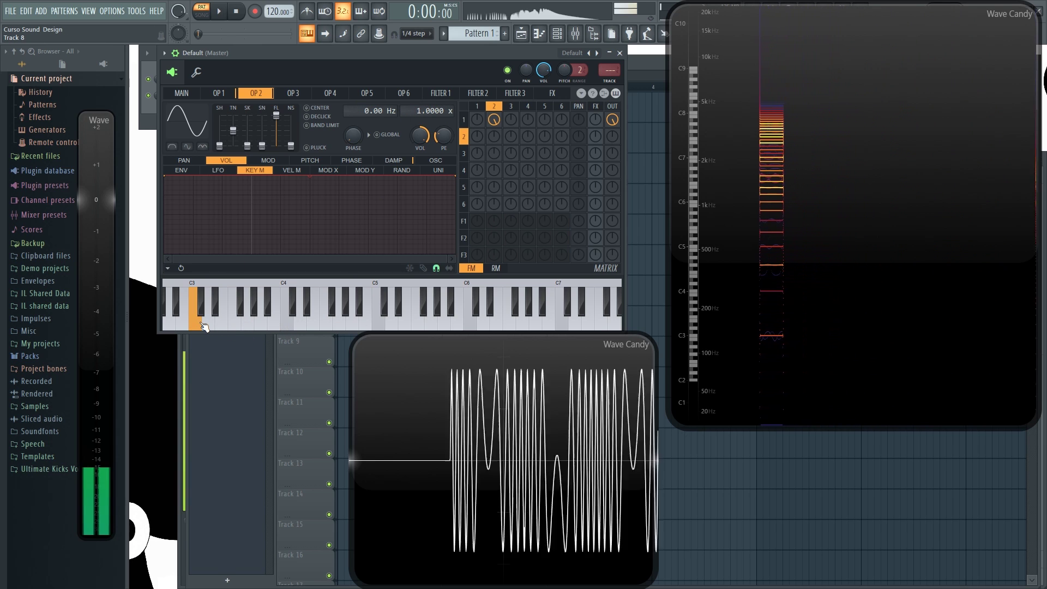
click(292, 322)
click(339, 325)
click(316, 325)
click(293, 326)
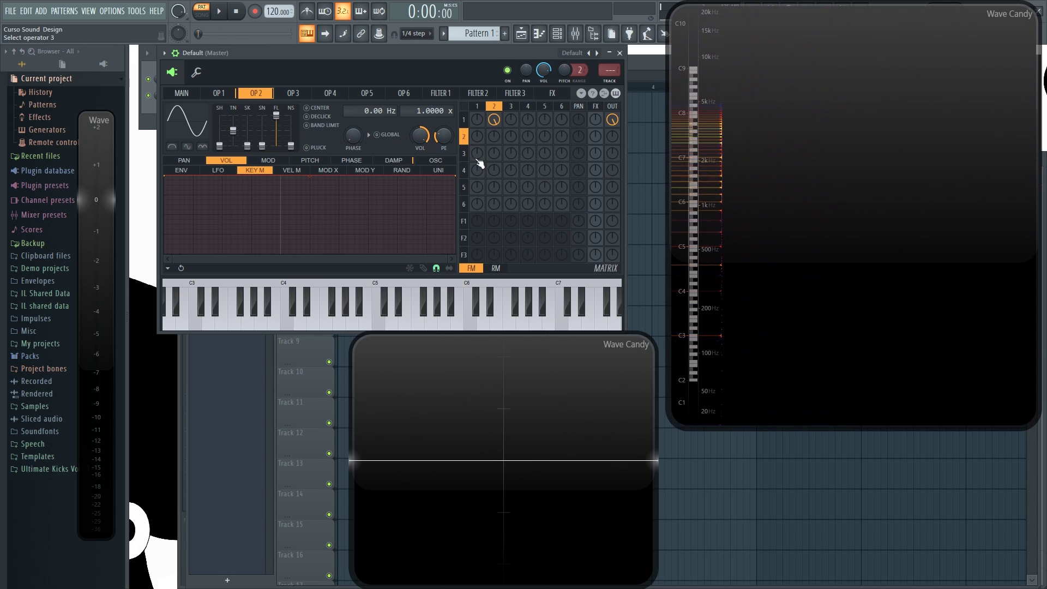
Step: Compare C4 with operator 2's frequency modulation of operator 1 removed and restored
key(z)
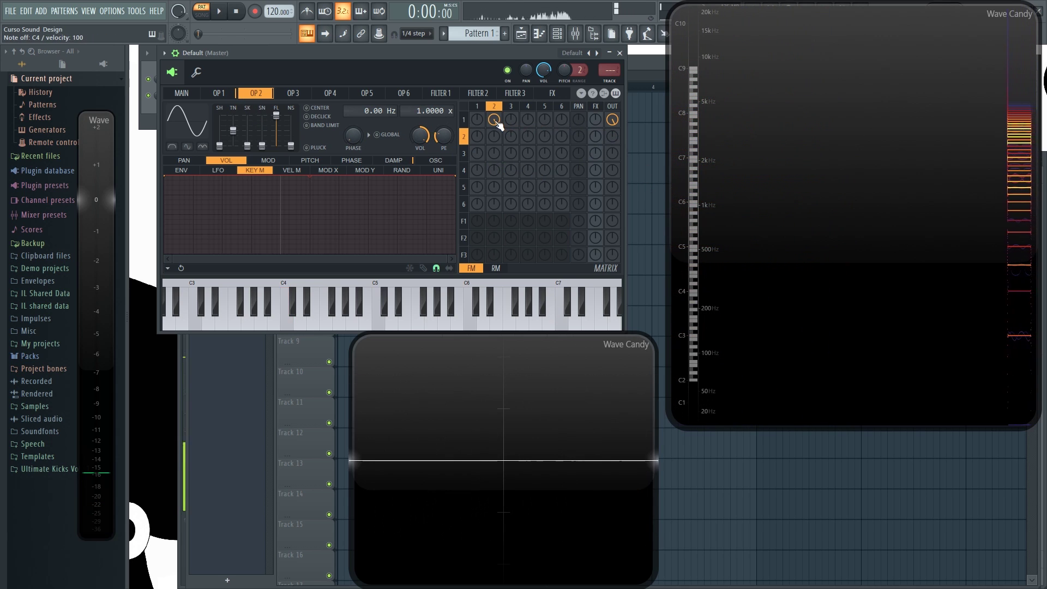
key(z)
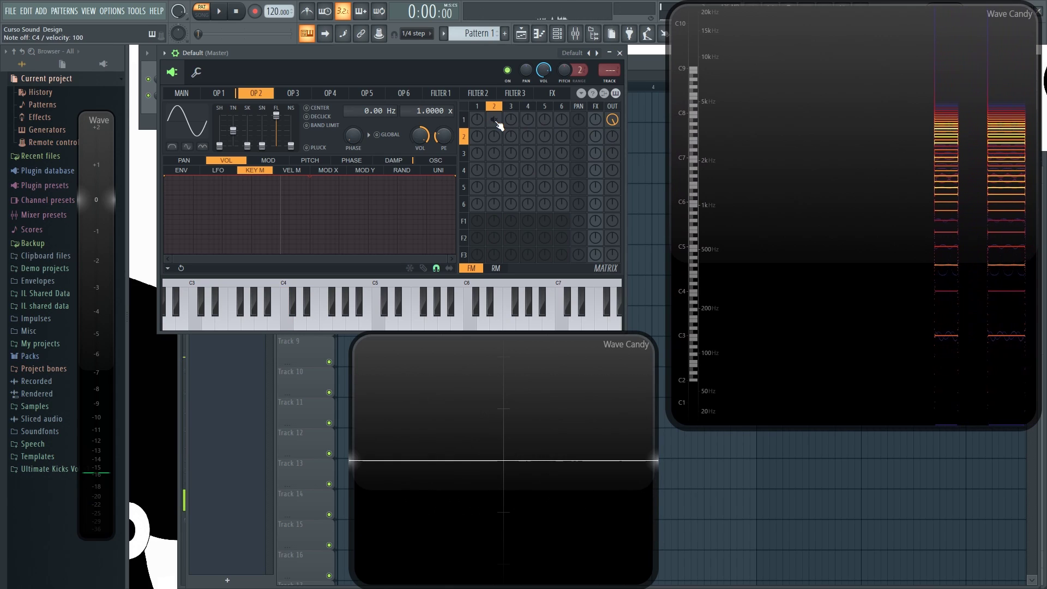
key(z)
right_click(496, 121)
key(z)
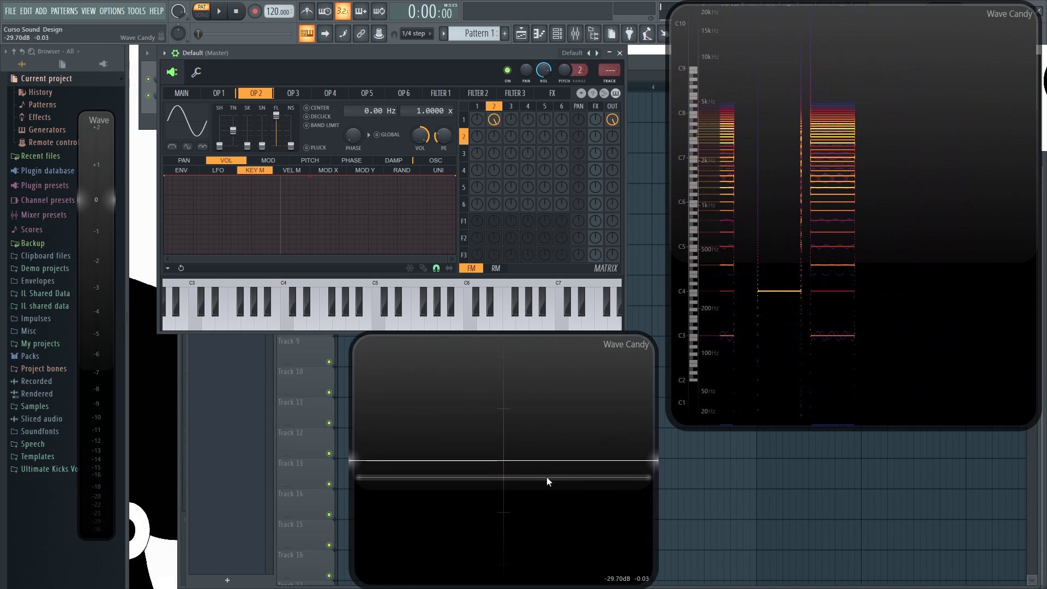
Step: Play C4 repeatedly to examine the modulated waveform and its spectrum
key(z)
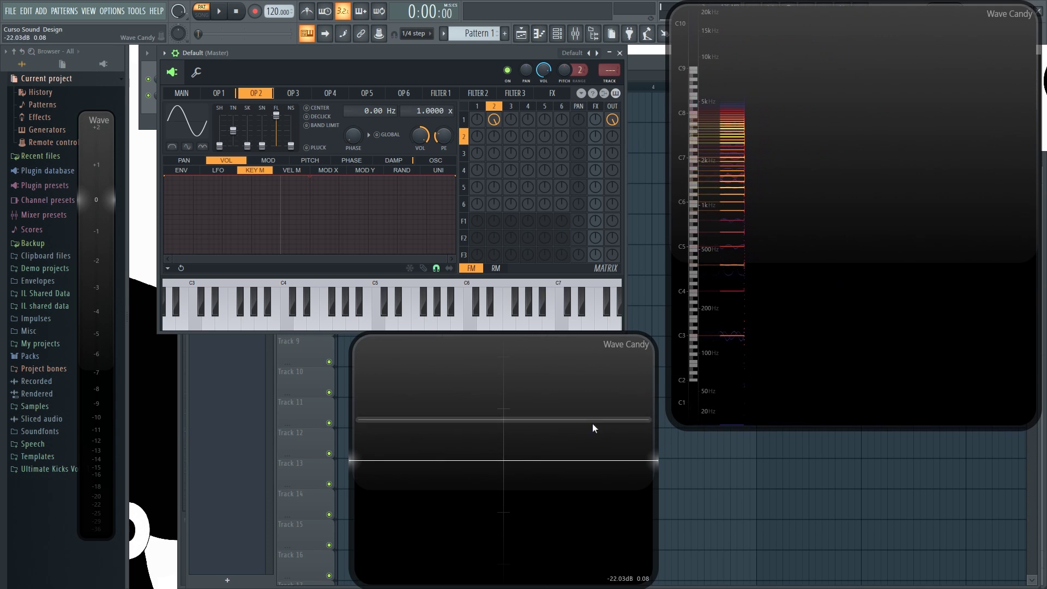
key(z)
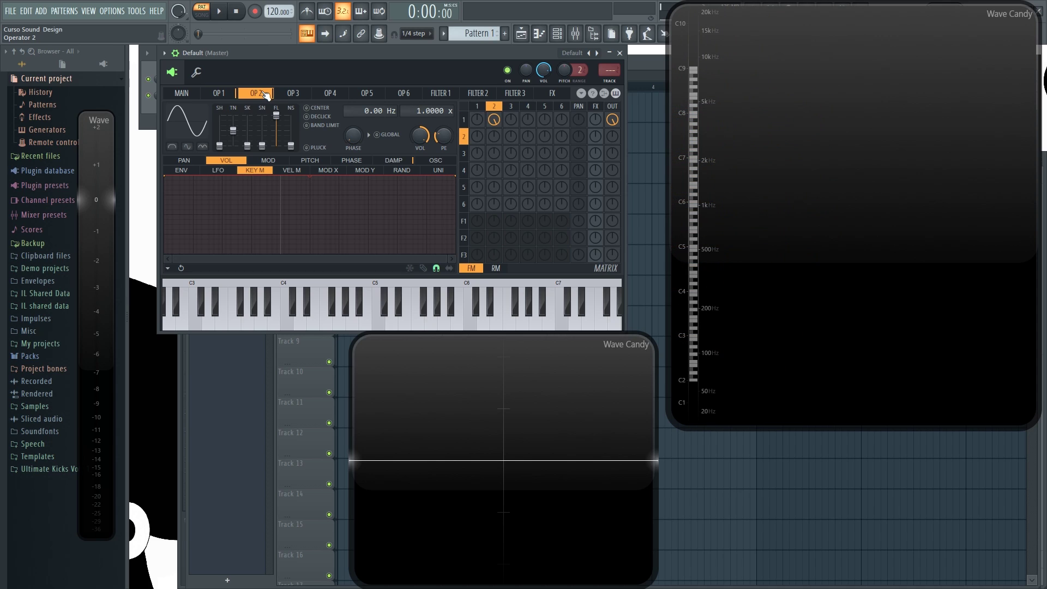
key(z)
key(z)
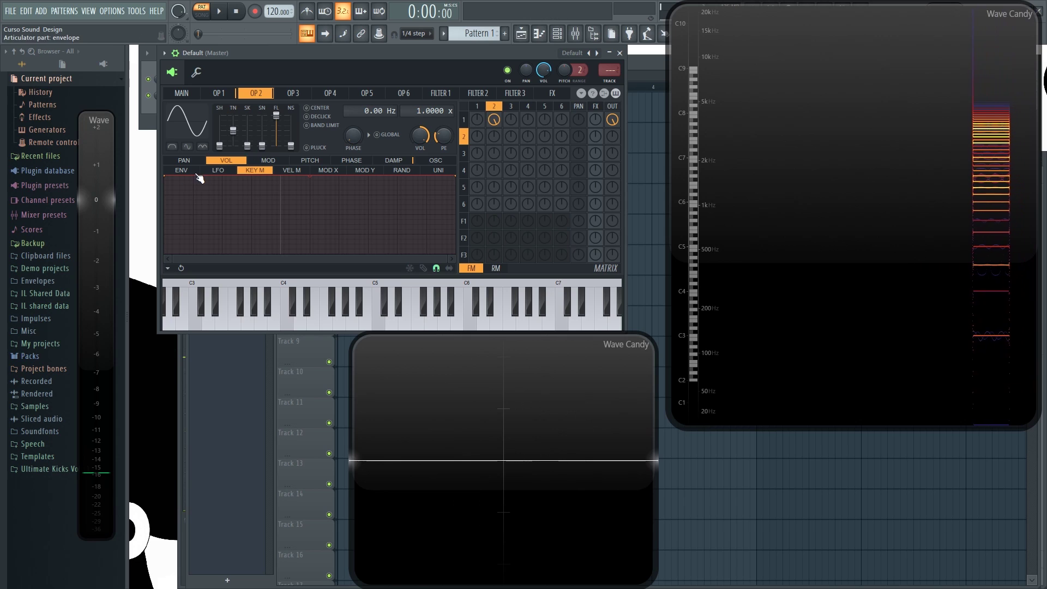
Step: Enable the volume envelope of operator 2 and play C4 repeatedly to hear its effect on the modulation
click(177, 170)
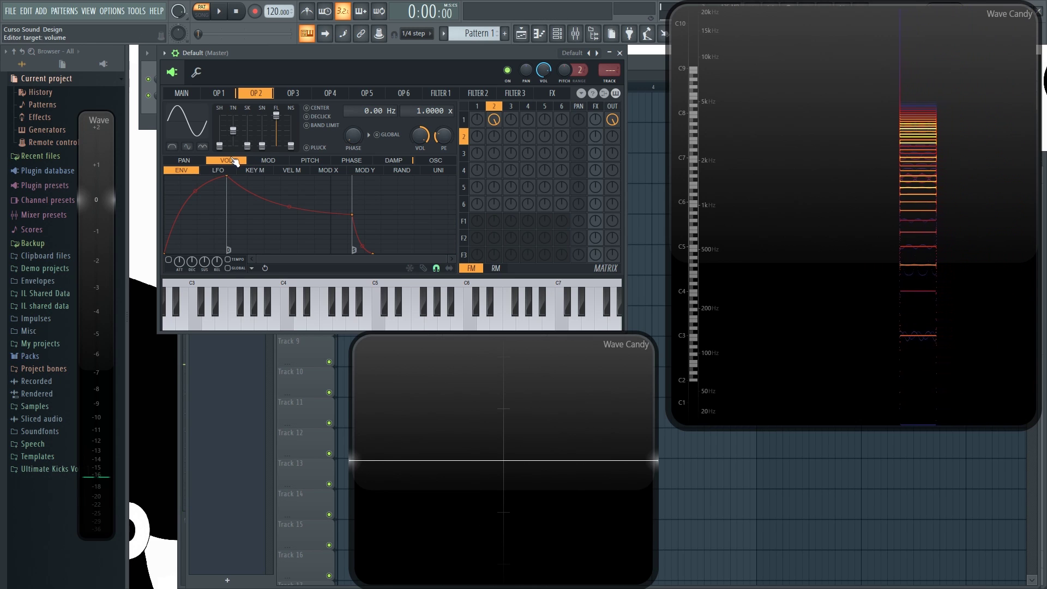
click(169, 261)
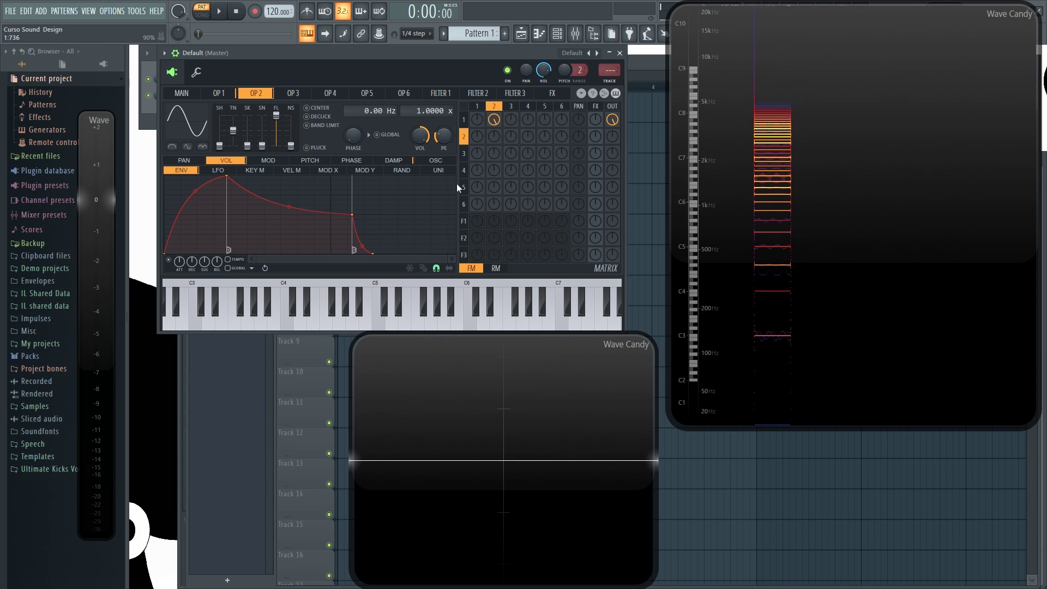
key(z)
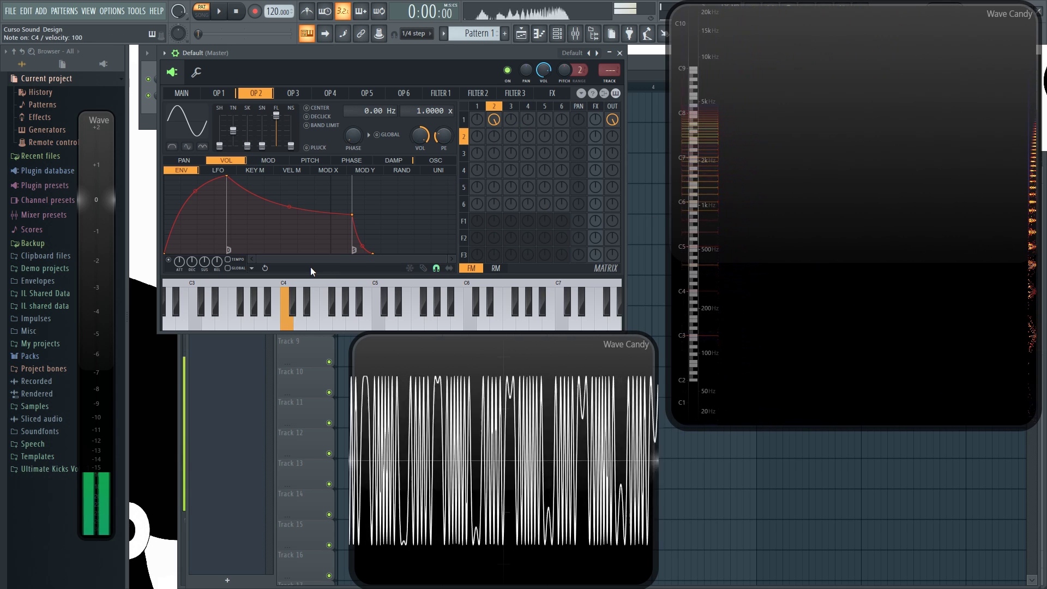
key(z)
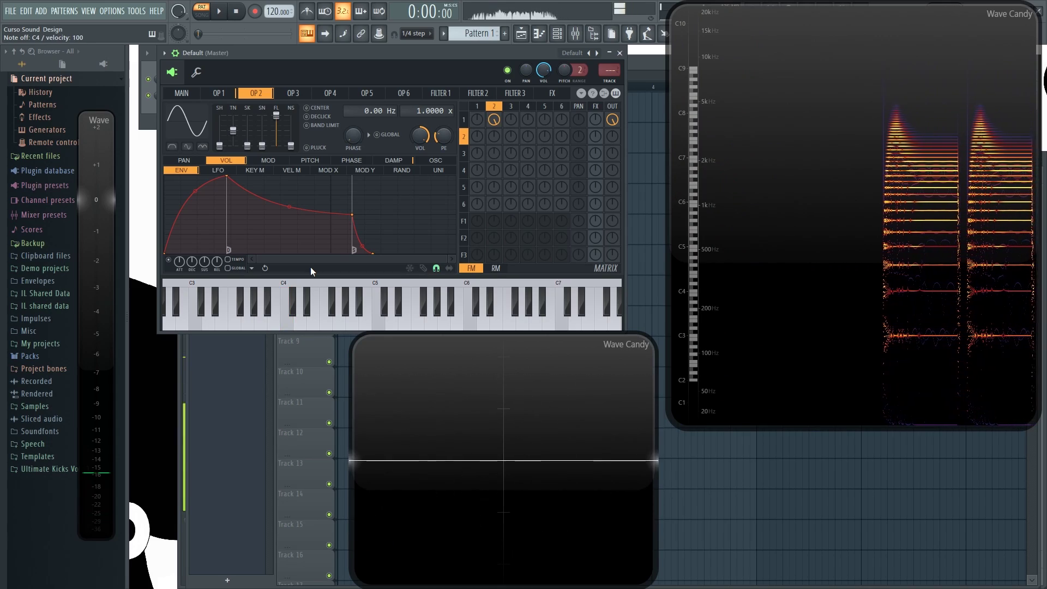
key(z)
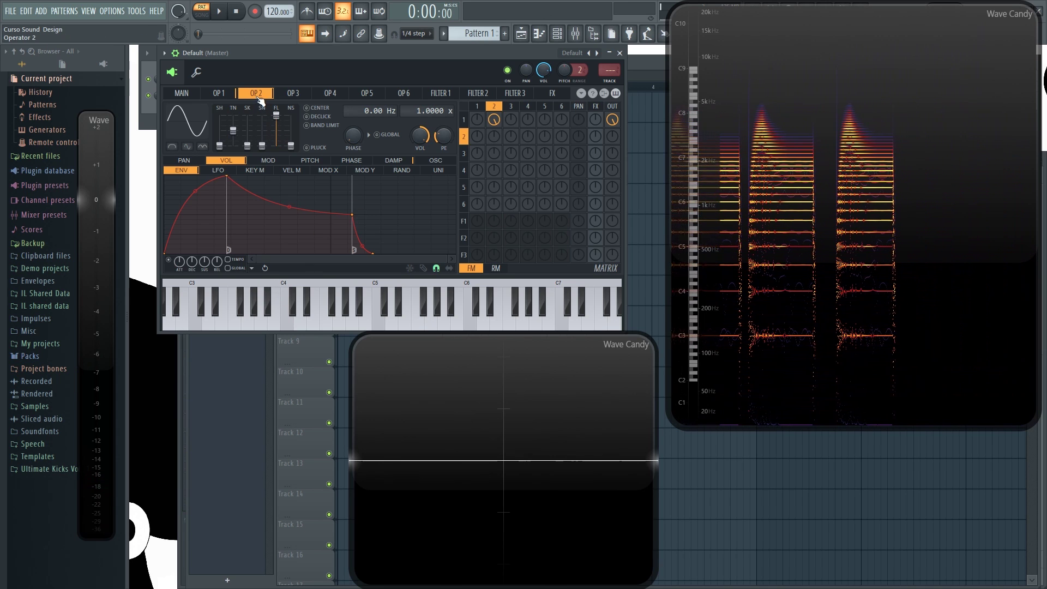
key(z)
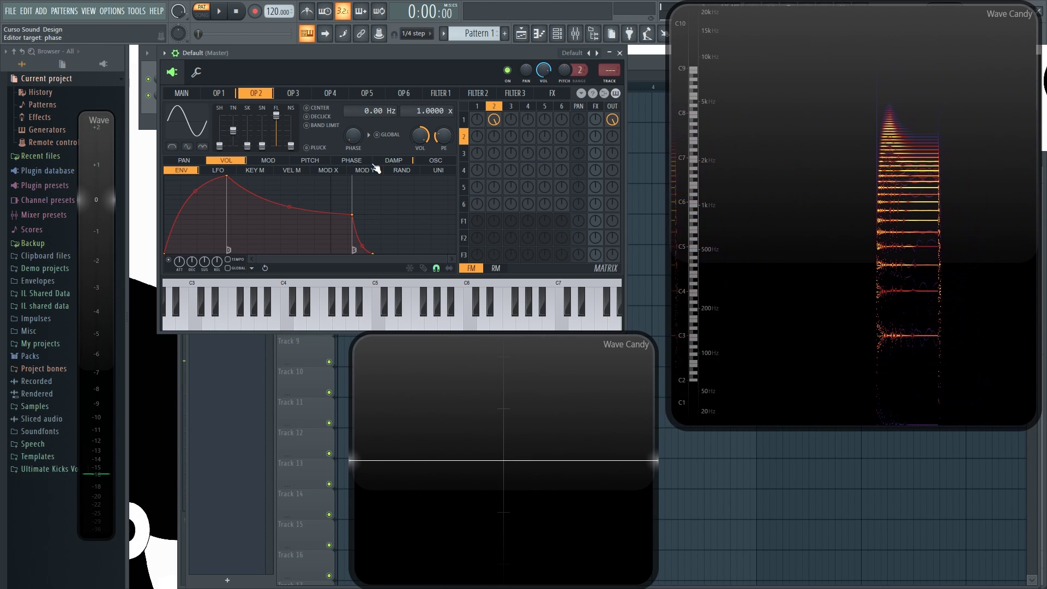
Step: Enable the pitch envelope of operator 2 and play C4 to hear it
click(311, 164)
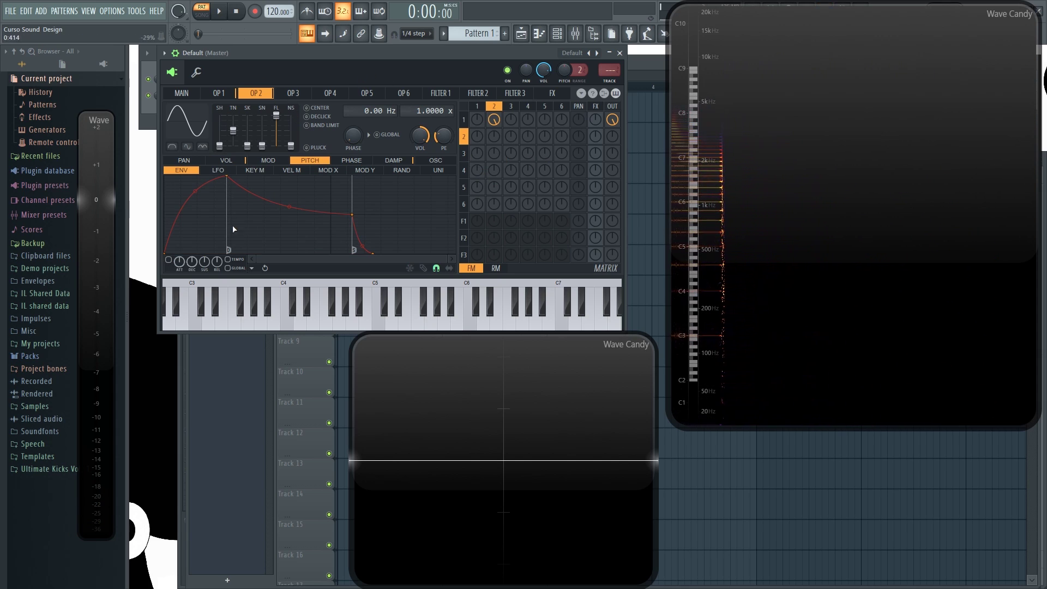
click(220, 171)
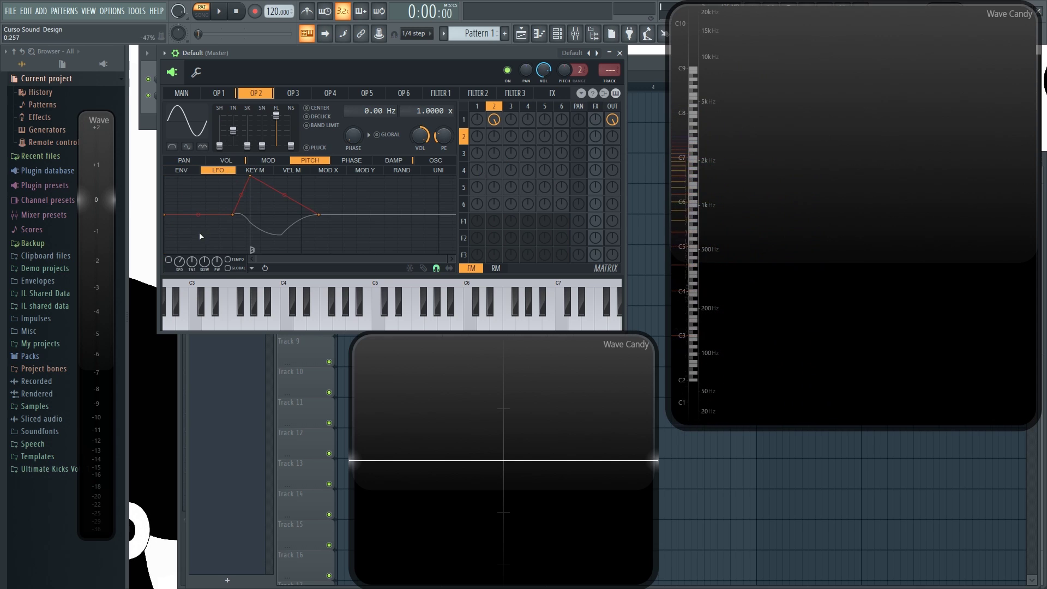
click(184, 171)
click(168, 260)
key(z)
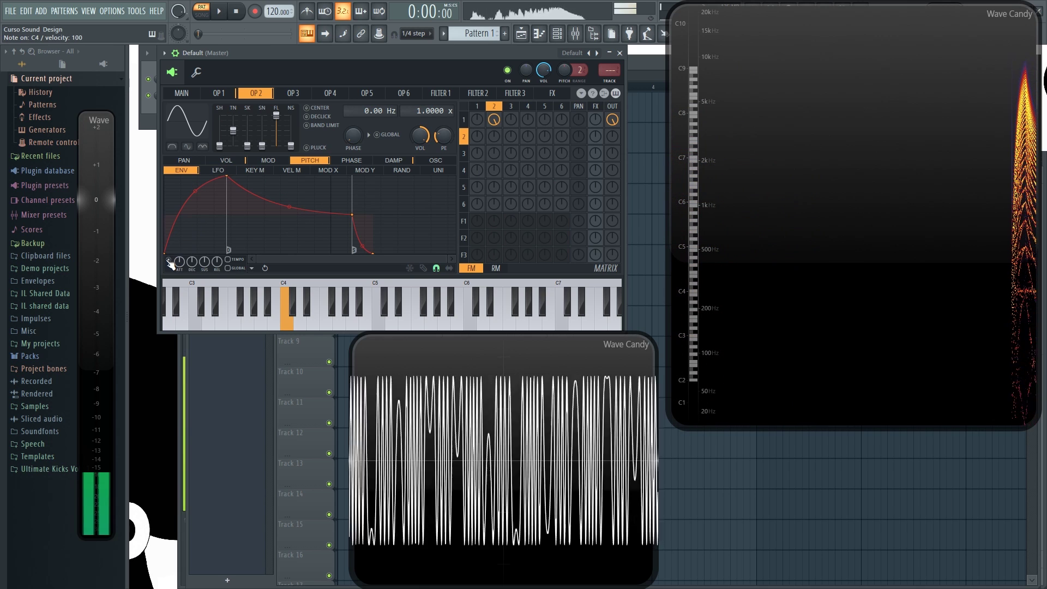
key(z)
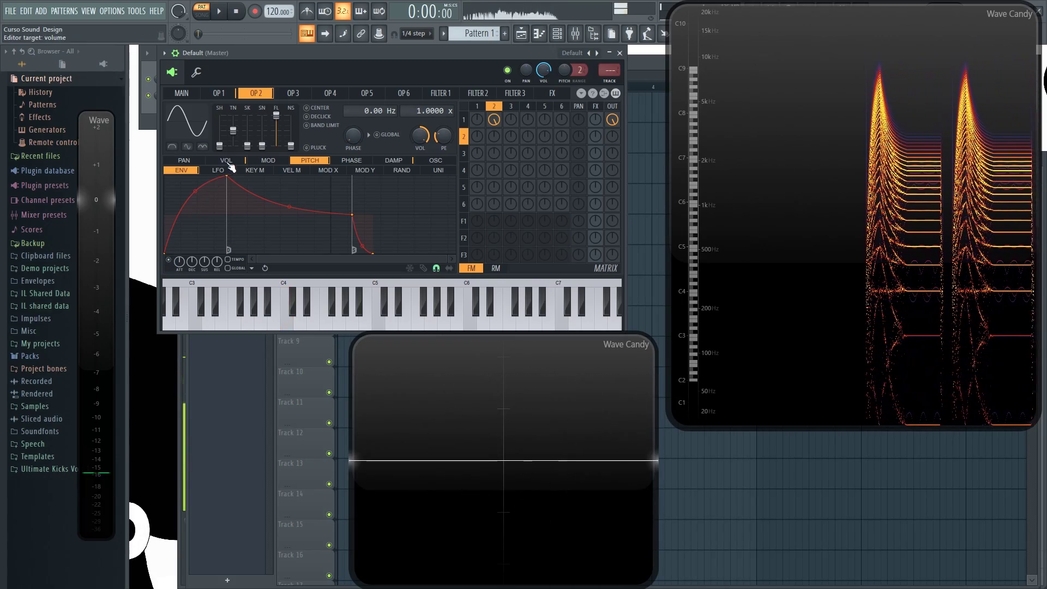
Step: Show operator 2's volume envelope again and replay C4 with both envelopes active
click(225, 160)
key(z)
key(z)
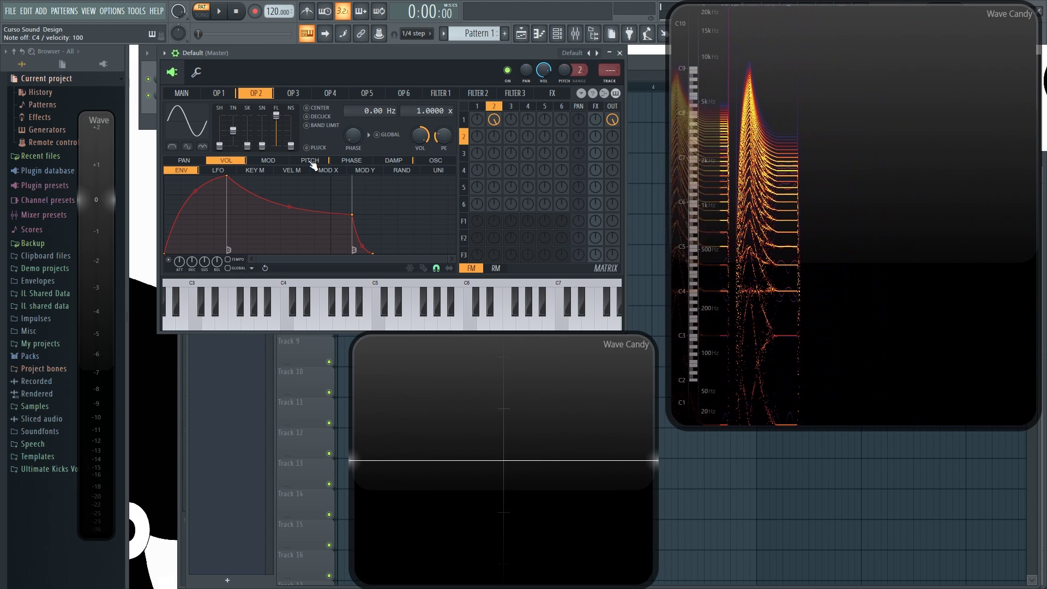
Step: Compare operator 1's volume envelope with operator 2's and play C4 to examine the modulated spectrum
click(219, 93)
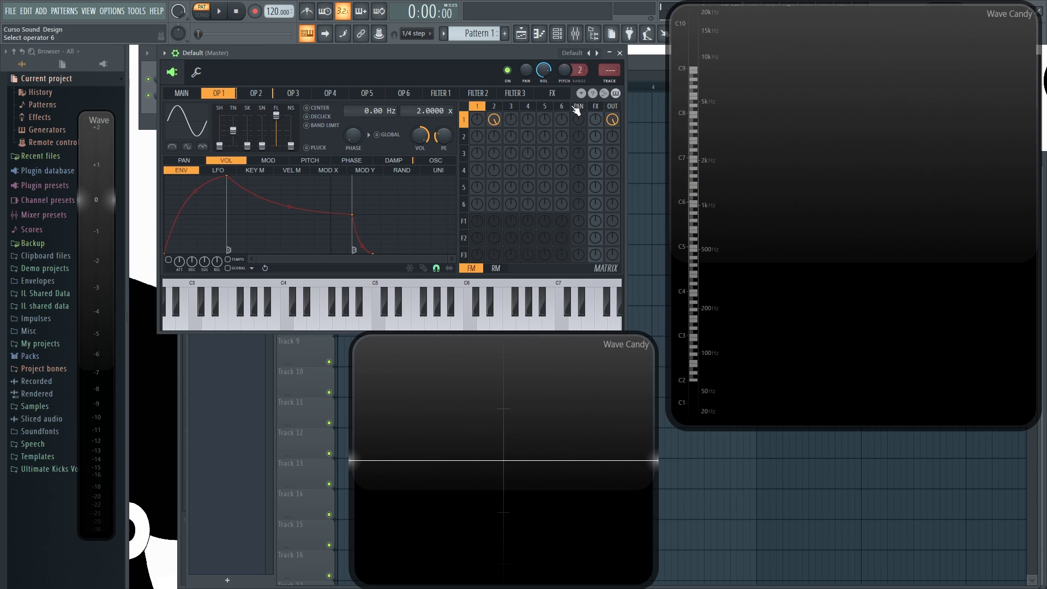
click(257, 94)
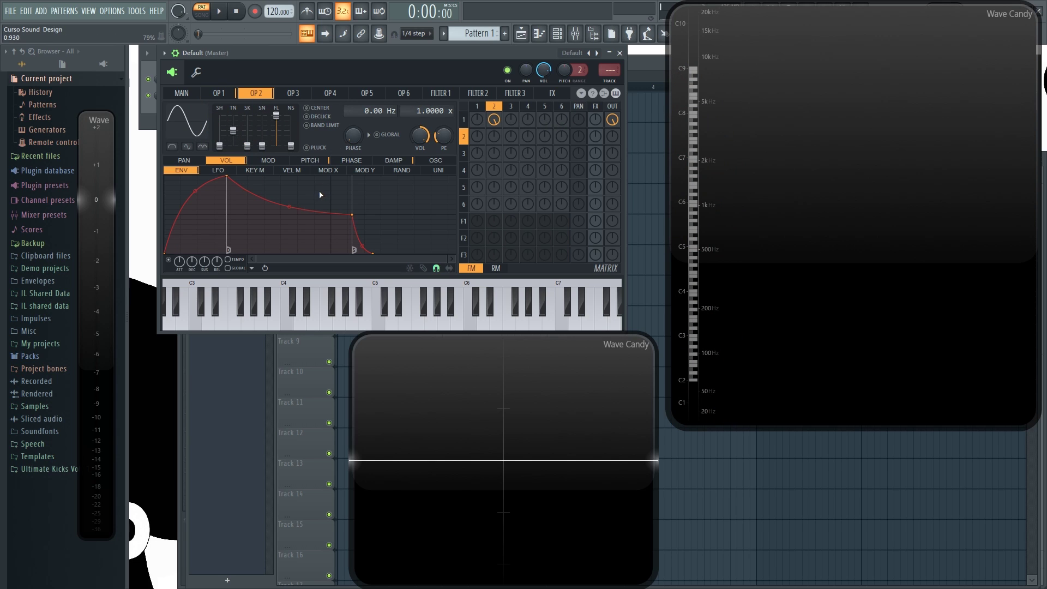
key(z)
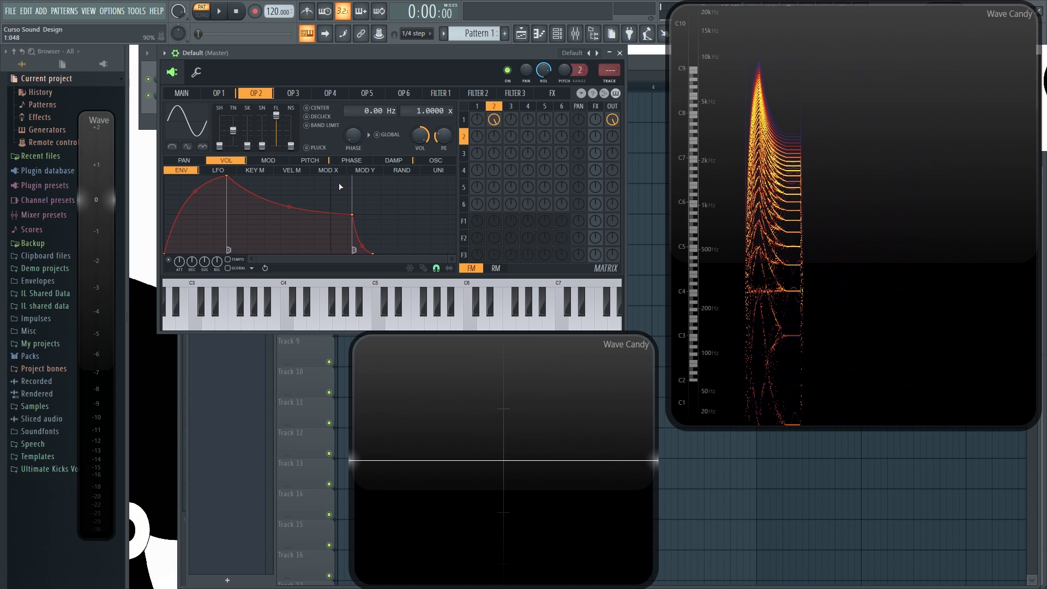
Step: Review the settings of operator 1 and operator 3, and return to operator 2's volume envelope
click(219, 95)
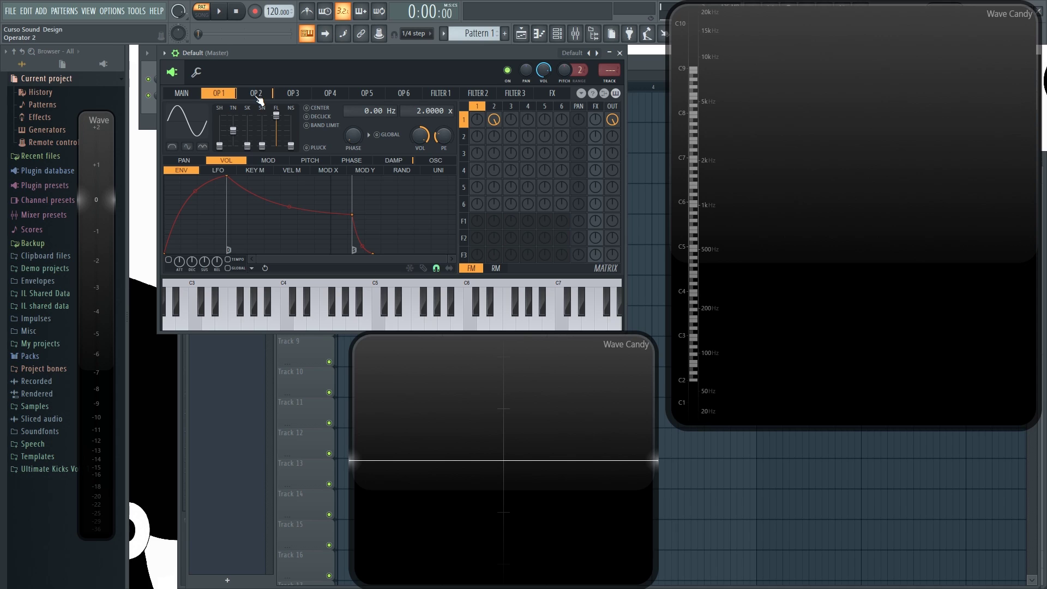
click(294, 96)
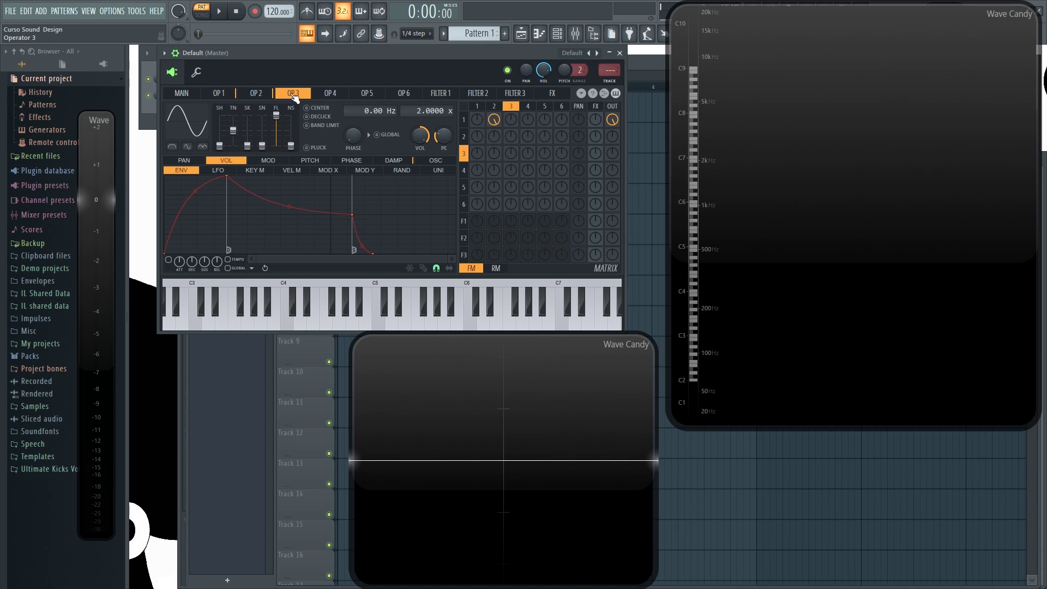
click(264, 97)
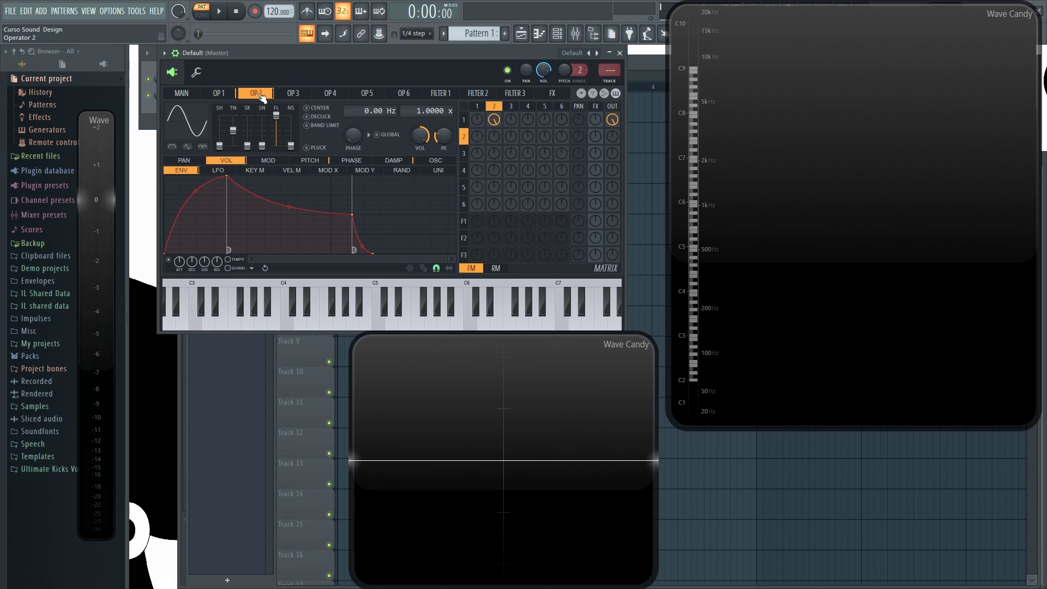